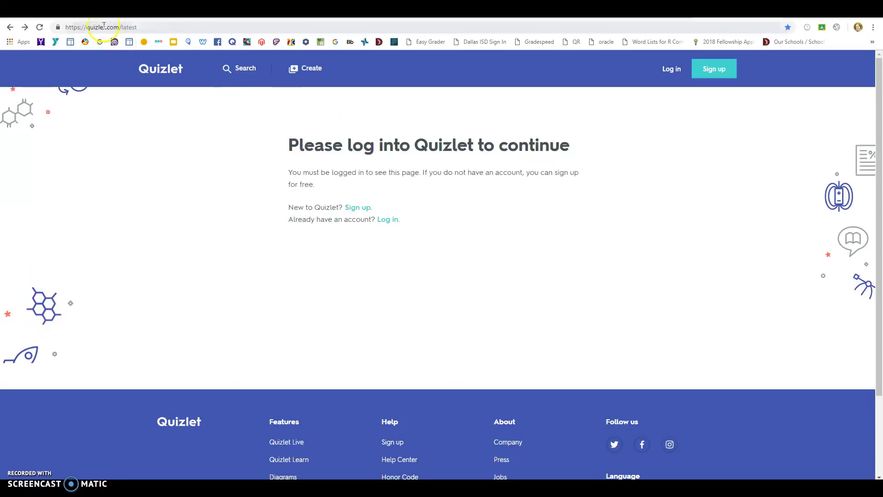
Open Quizlet's sign-up form from the top bar of the login page
click(721, 71)
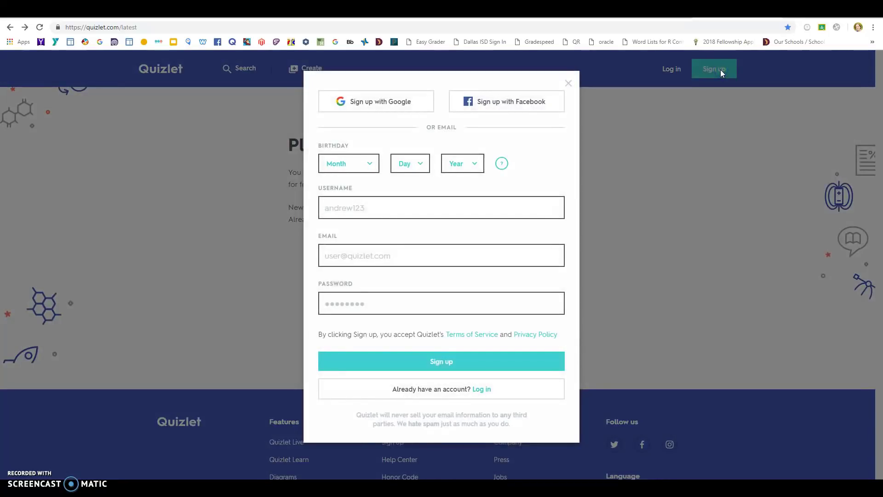
click(374, 108)
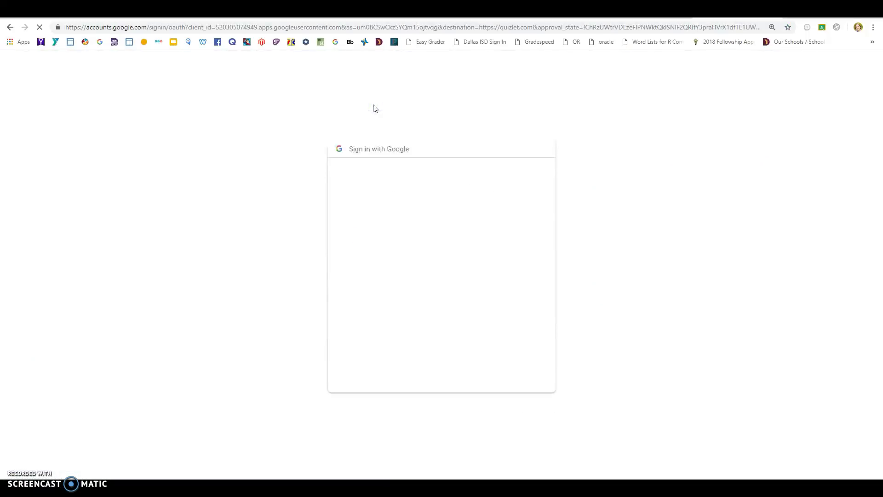
click(413, 302)
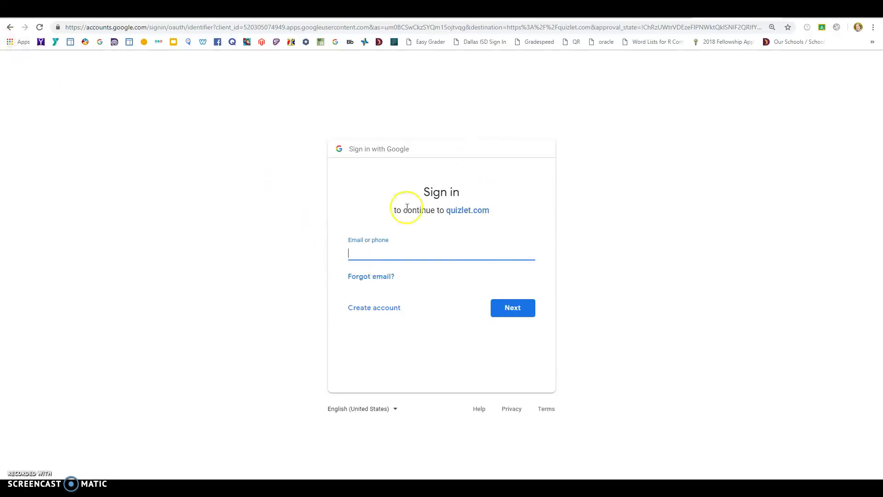
click(10, 29)
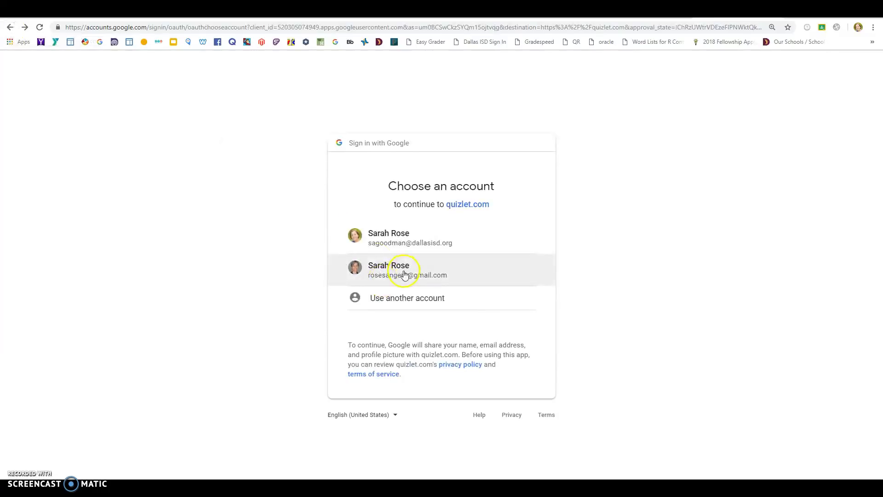
Pick the first Google account and set the birthday to June 7, 2003
click(411, 241)
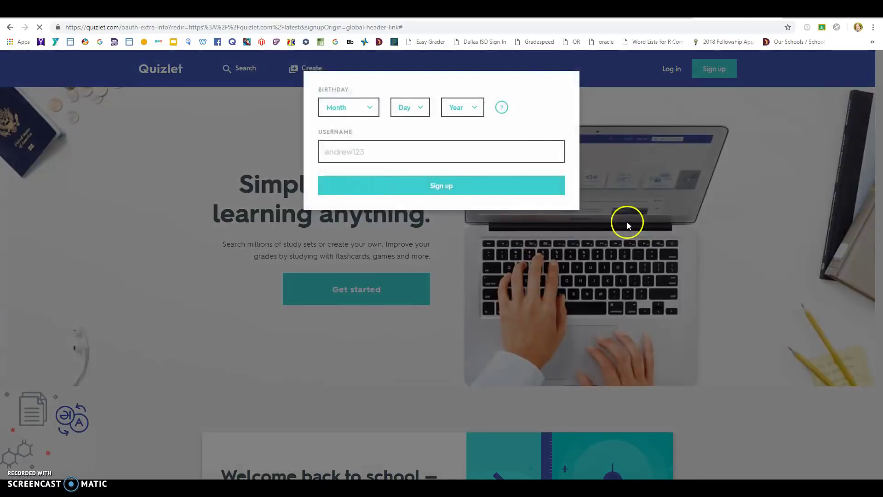
click(373, 113)
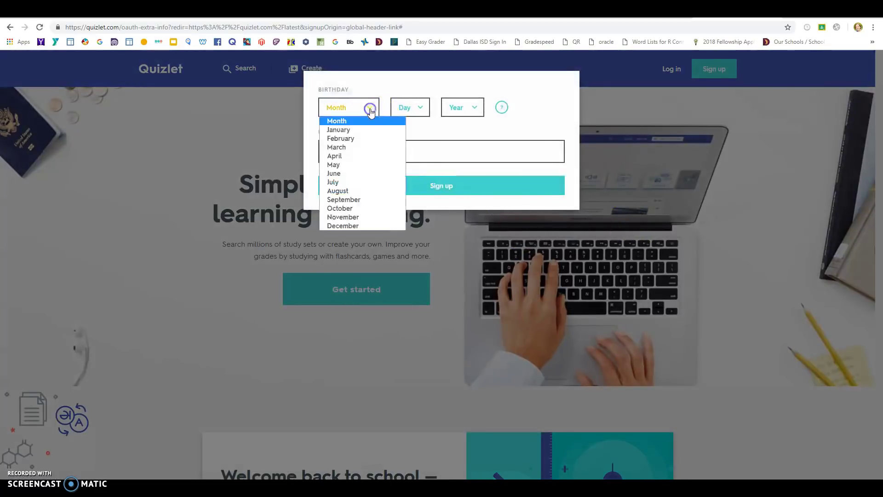
click(361, 172)
click(421, 110)
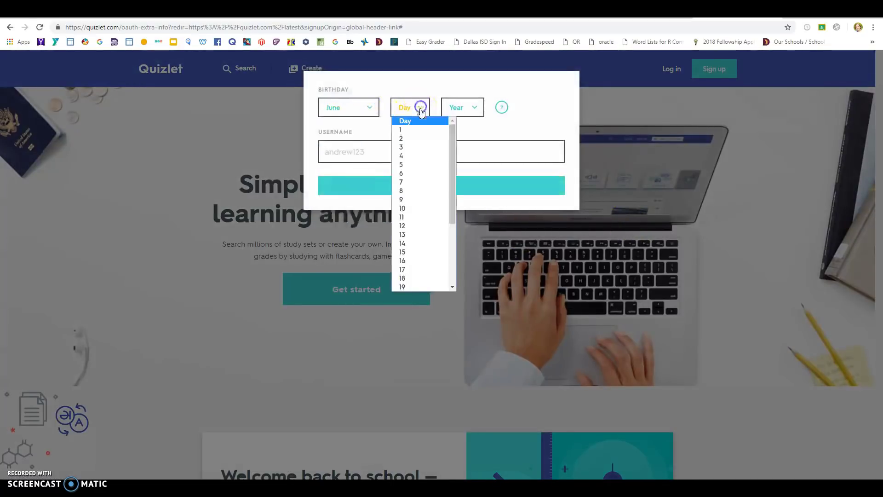
click(417, 181)
click(479, 111)
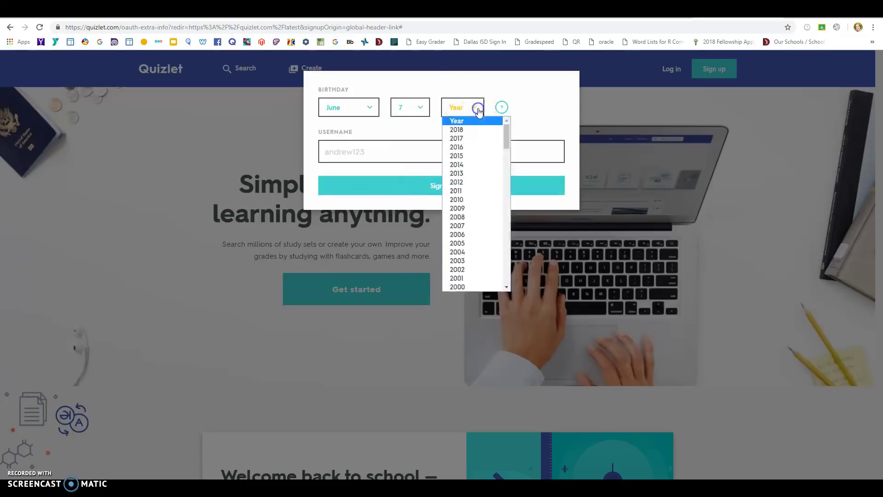
click(468, 265)
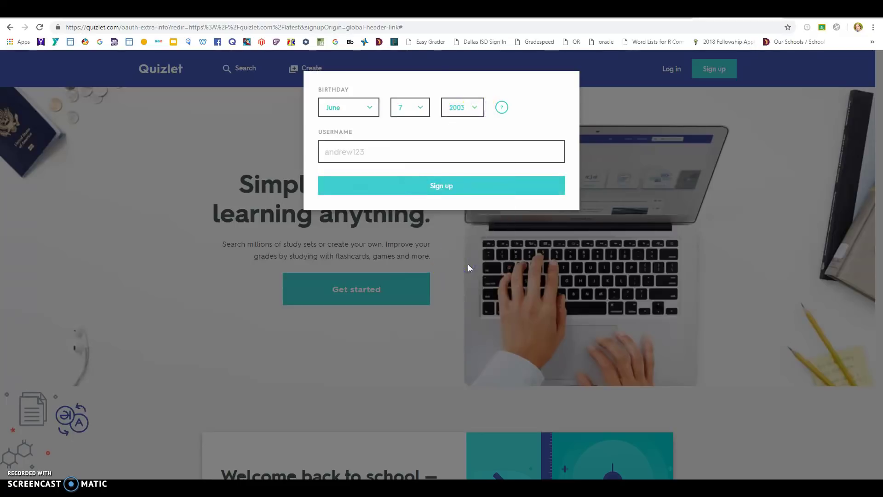
Try usernames until an available one is accepted, then submit the sign-up
click(372, 151)
click(372, 151)
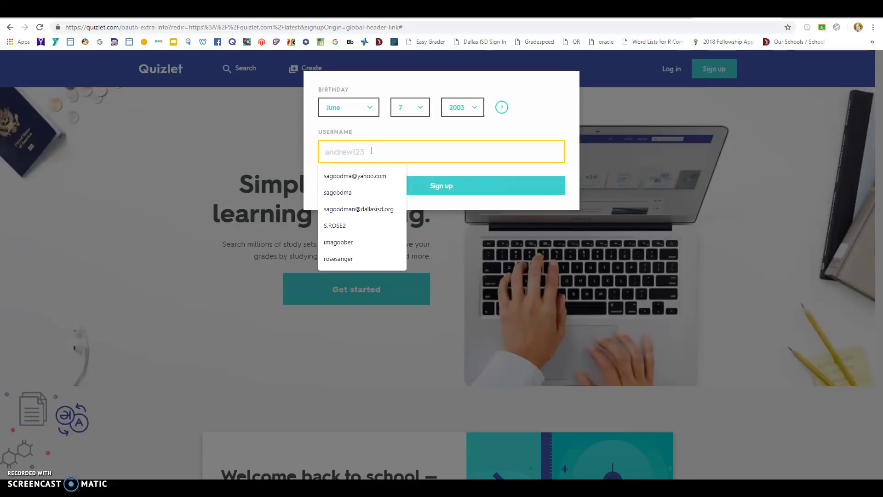
text(rose)
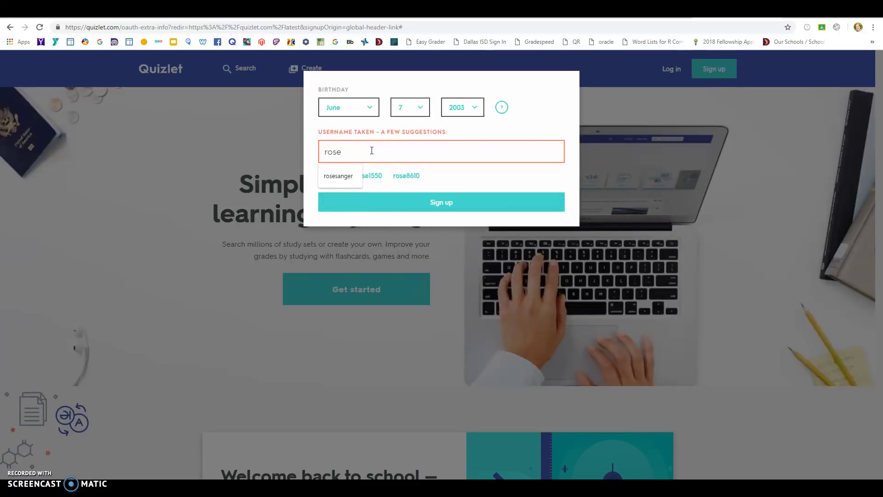
key(BackSpace)
key(BackSpace)
key(BackSpace)
key(BackSpace)
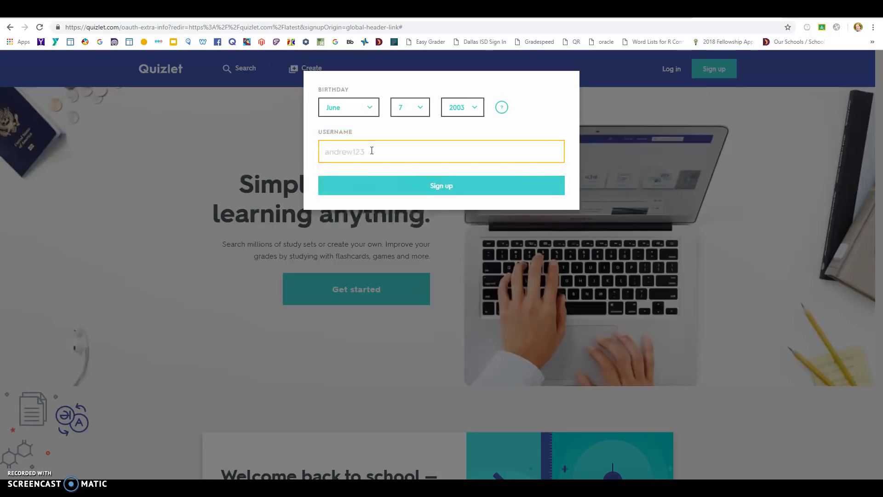
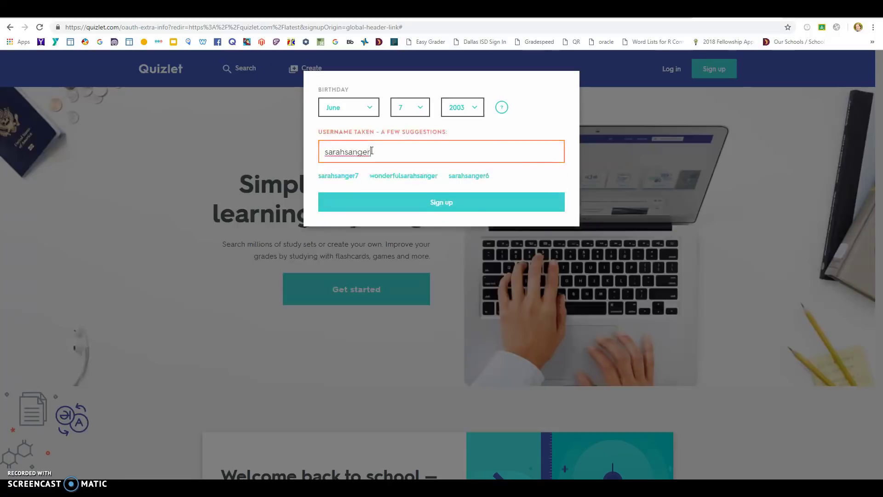
text(rose)
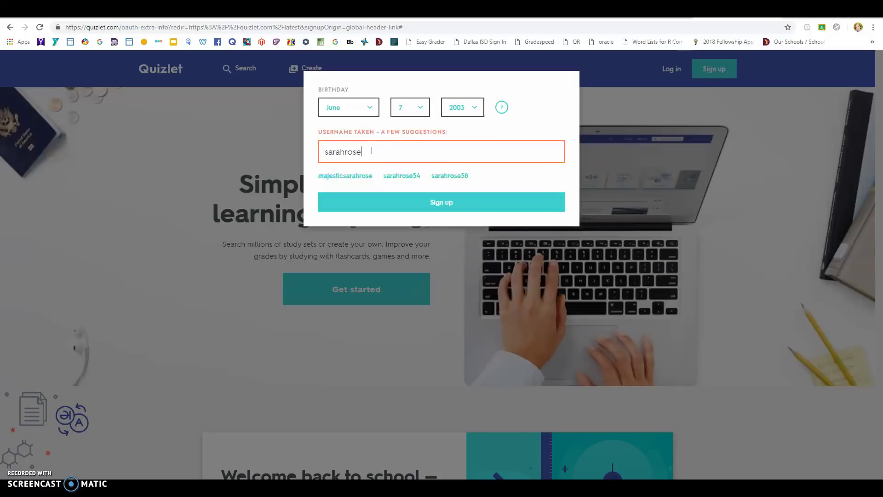
text(214)
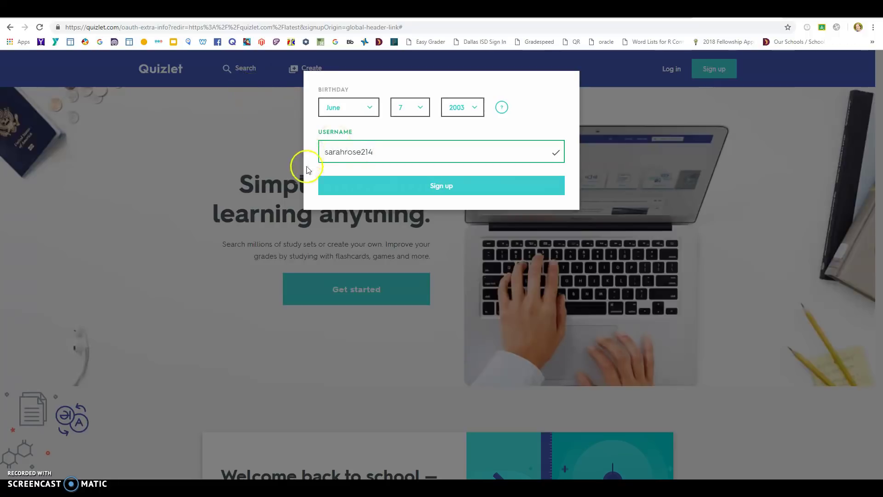
click(367, 193)
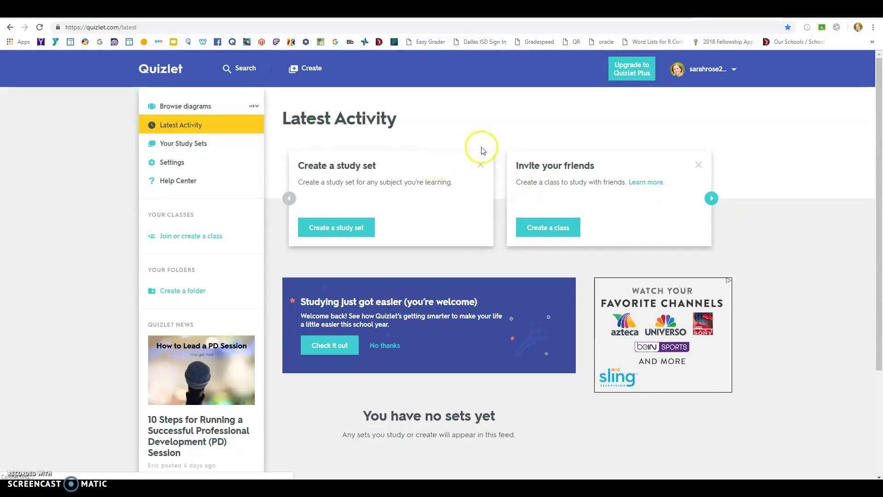
Scroll through the new account's empty Latest Activity dashboard
mouse_move(876, 133)
mouse_down()
mouse_move(879, 174)
mouse_move(873, 118)
mouse_up()
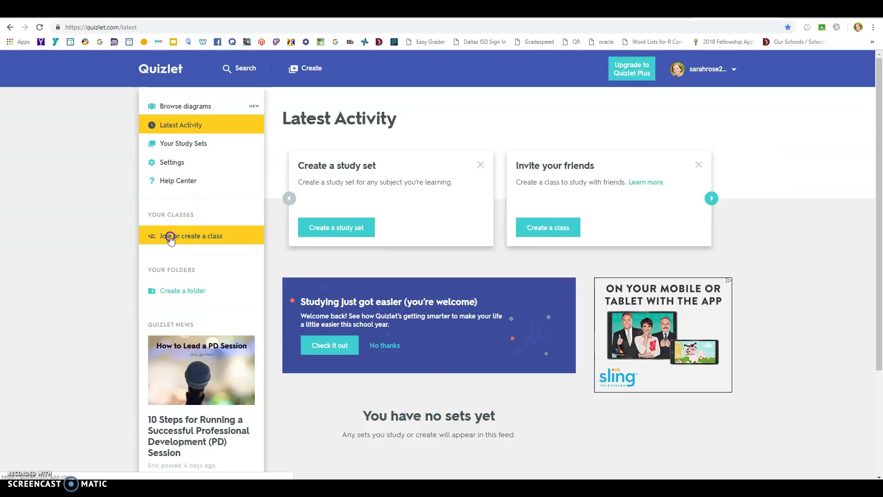
Search classes for 'Alex Sanger Ele' and request to join the 5th Grade Alex Sanger Elementary class
click(171, 238)
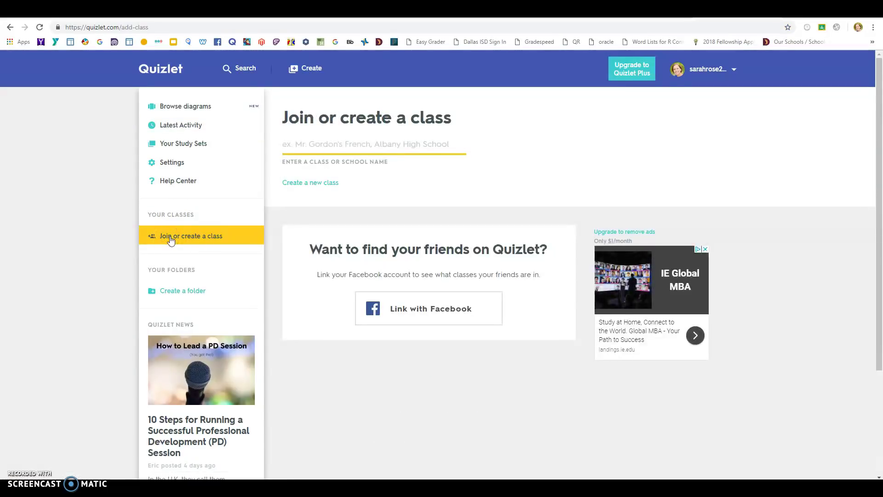
click(312, 145)
text(Alex )
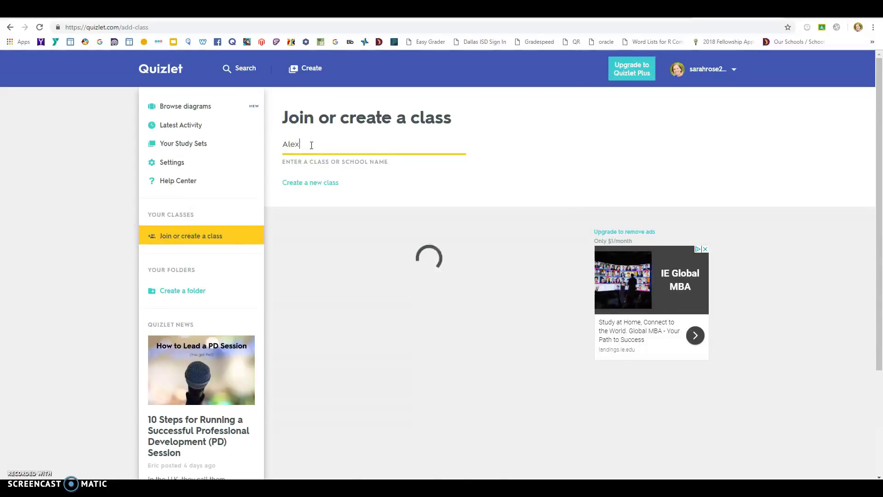
text(Sanger Elementary)
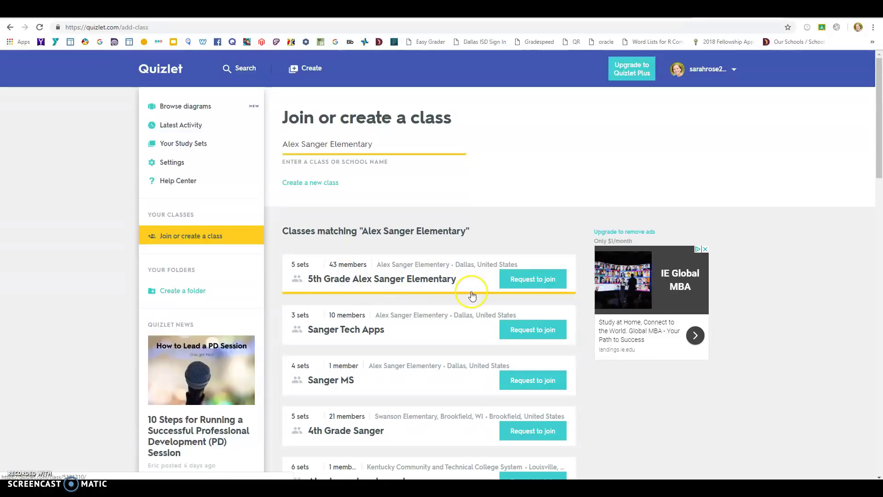
click(514, 285)
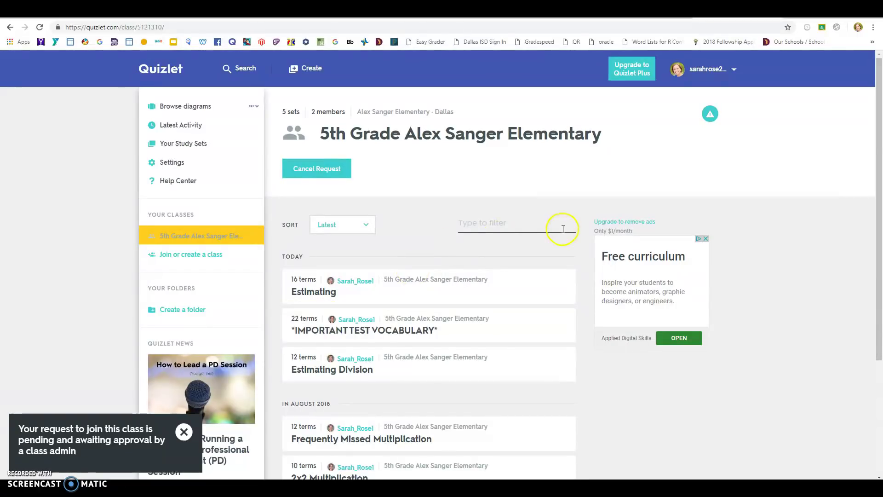
Scroll the class page and open the Frequently Missed Multiplication study set
drag(878, 138, 802, 151)
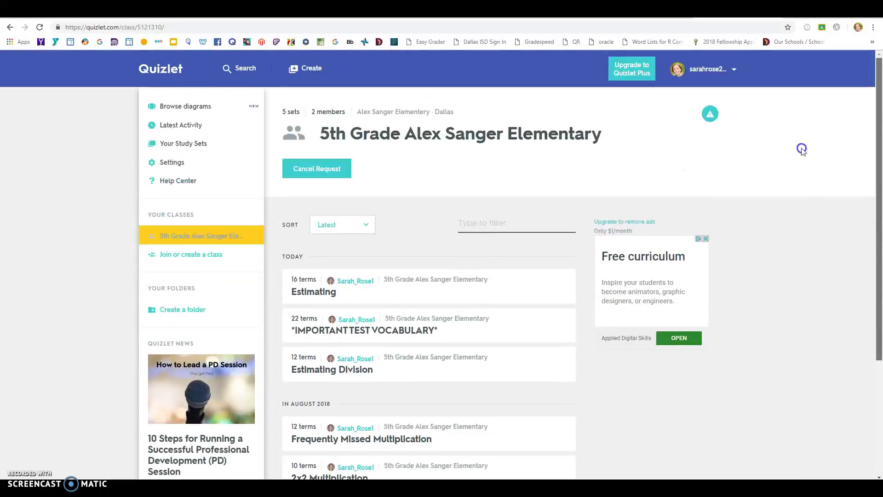
drag(808, 193, 877, 179)
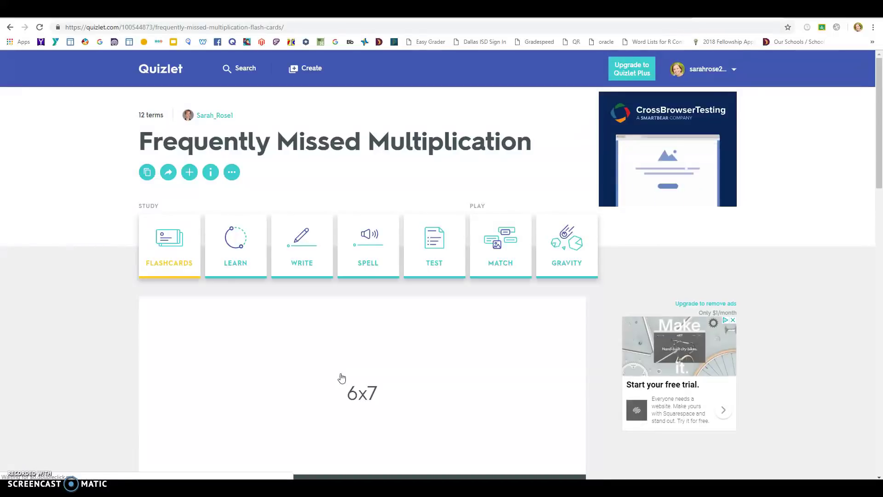
Launch Gravity for the set with All, Definition and Medium options and start it
drag(878, 126, 878, 147)
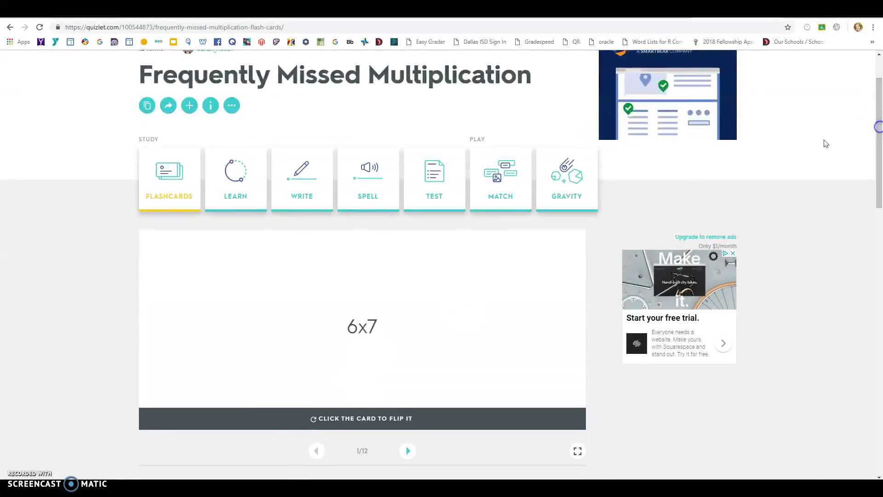
click(559, 185)
click(498, 279)
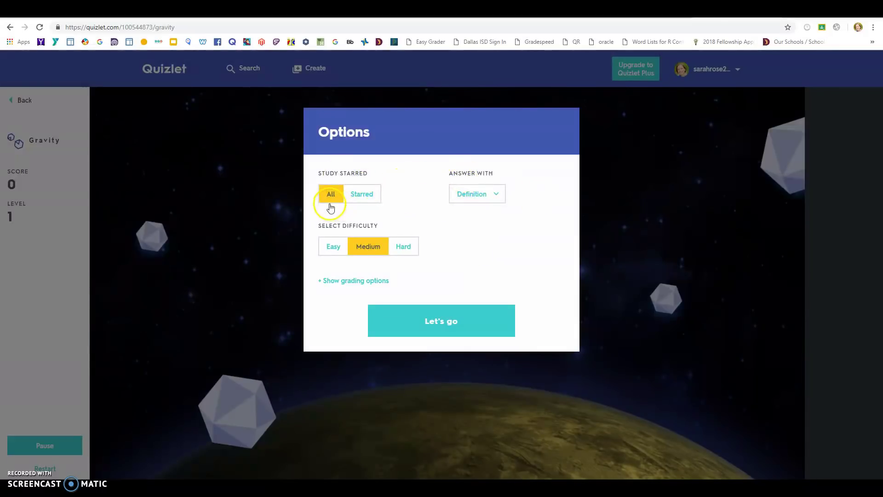
click(336, 253)
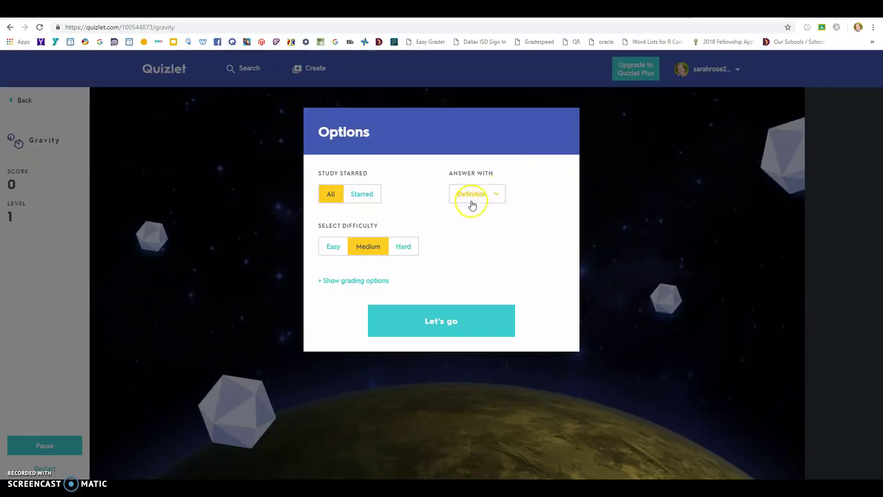
click(438, 327)
click(432, 251)
Answer the first asteroids: 63 for 7x9, then 56 for both 7x8 and 8x7
click(415, 431)
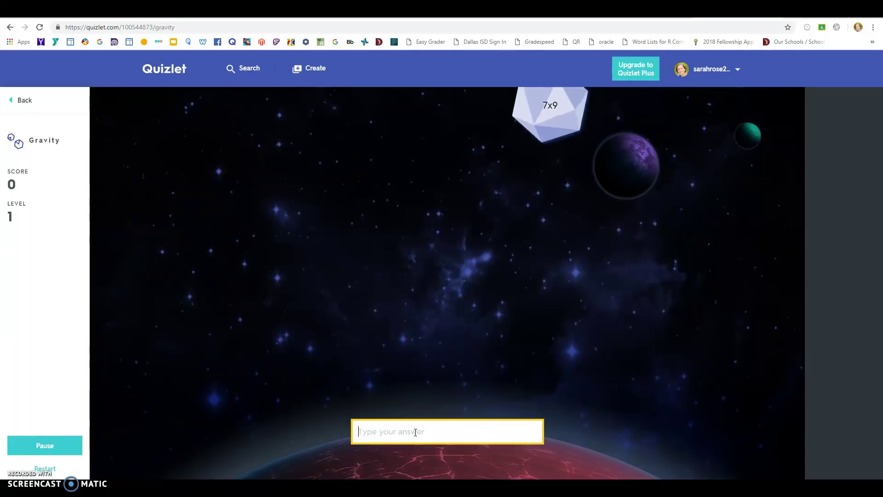
text(63)
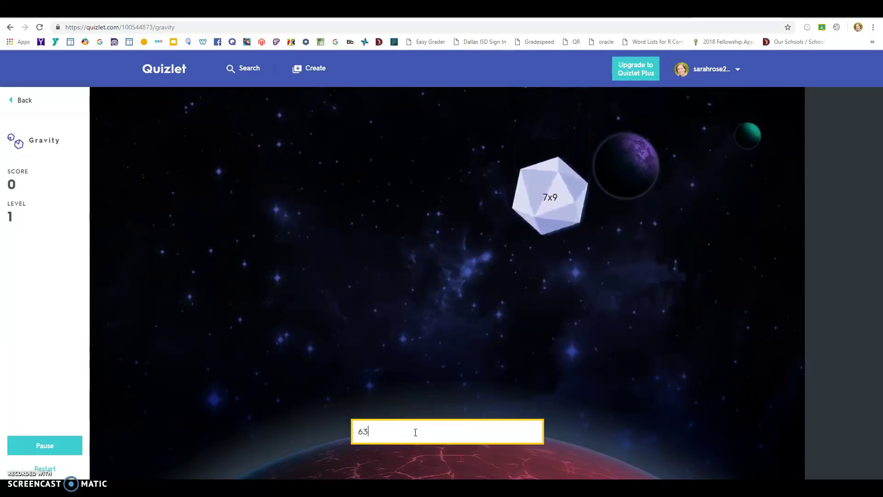
key(Return)
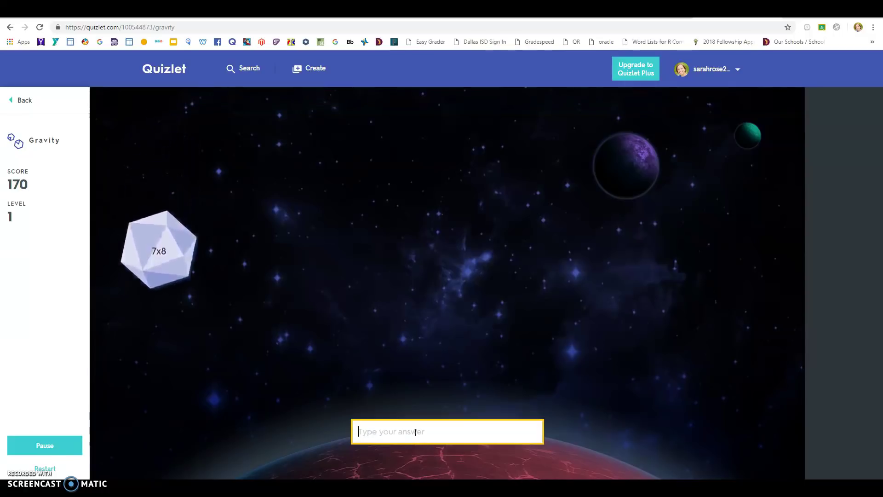
text(56)
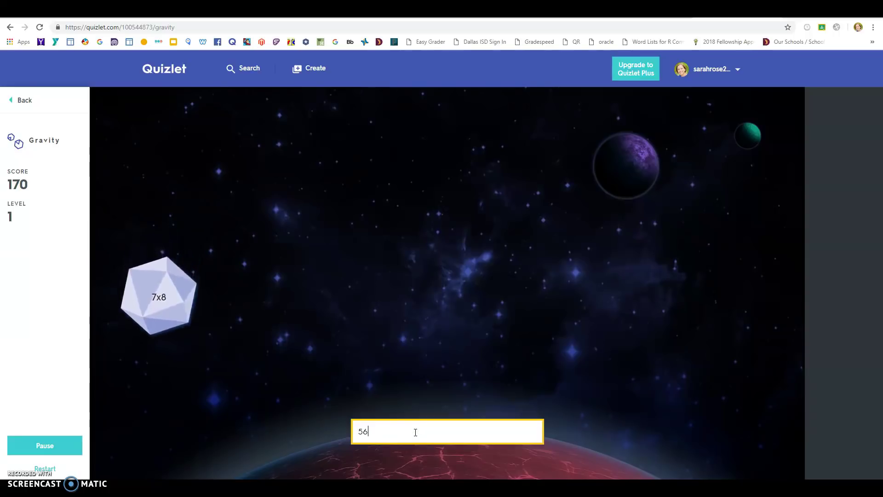
key(Return)
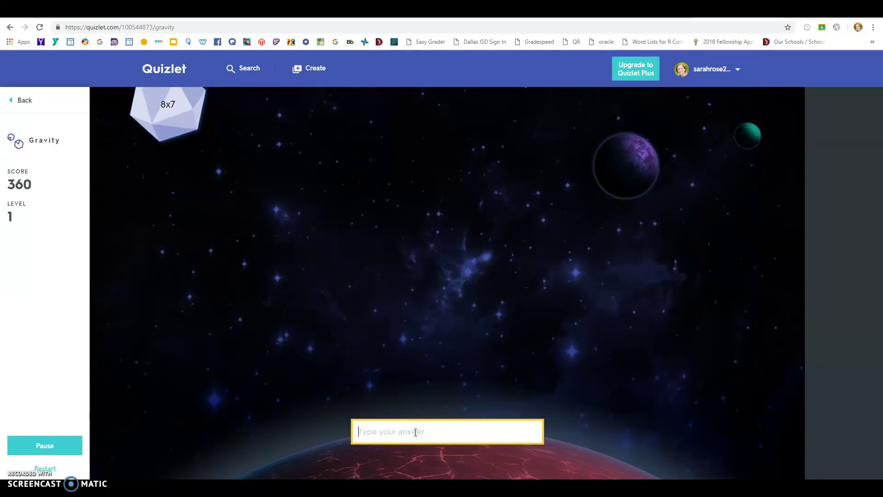
text(56)
key(Return)
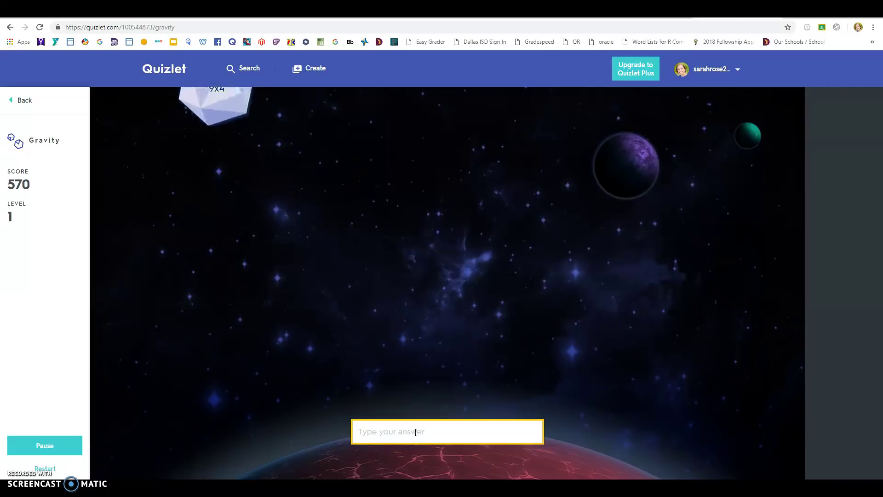
Answer 36 for 9x4, 64 for 8x8 and 48 for 6x8, reaching 1,320 points
text(36)
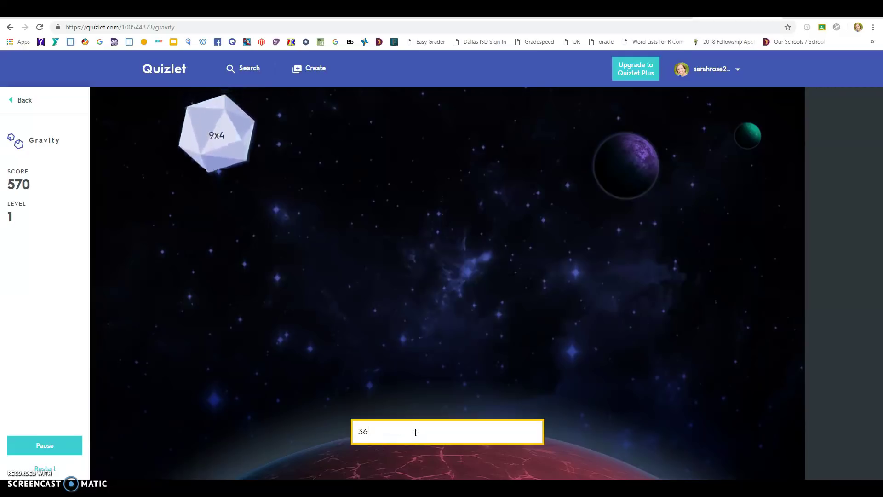
key(Return)
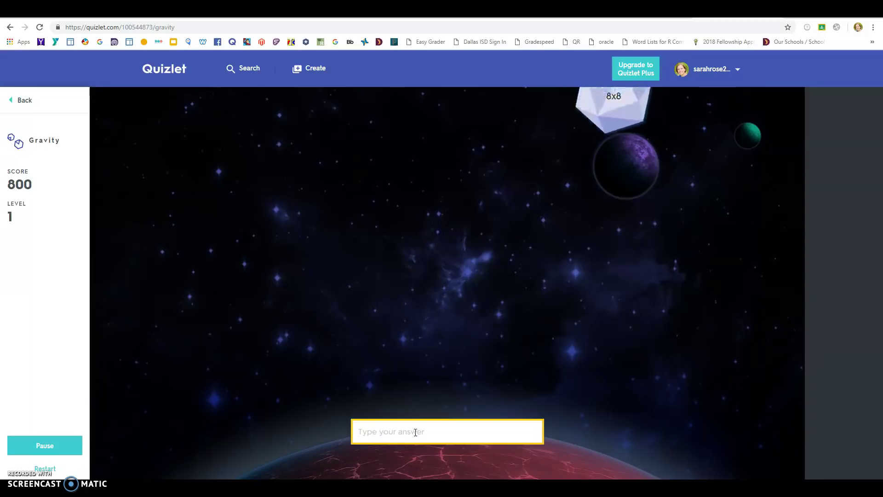
text(64)
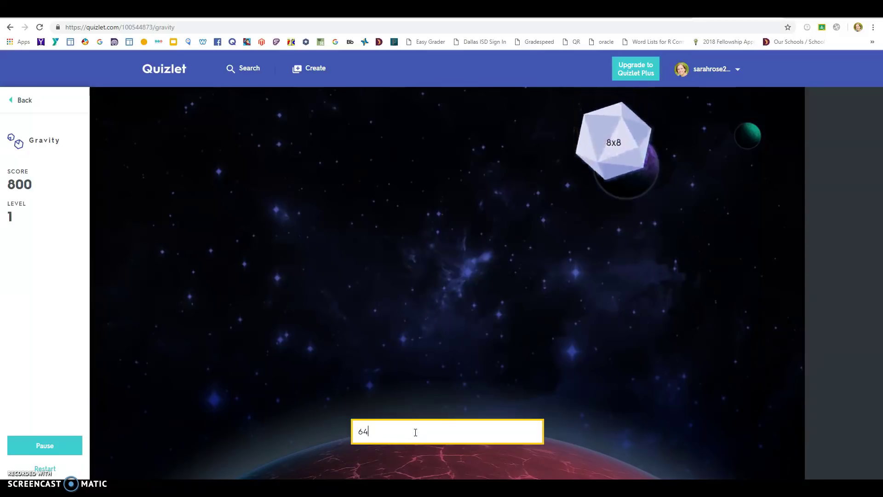
key(Return)
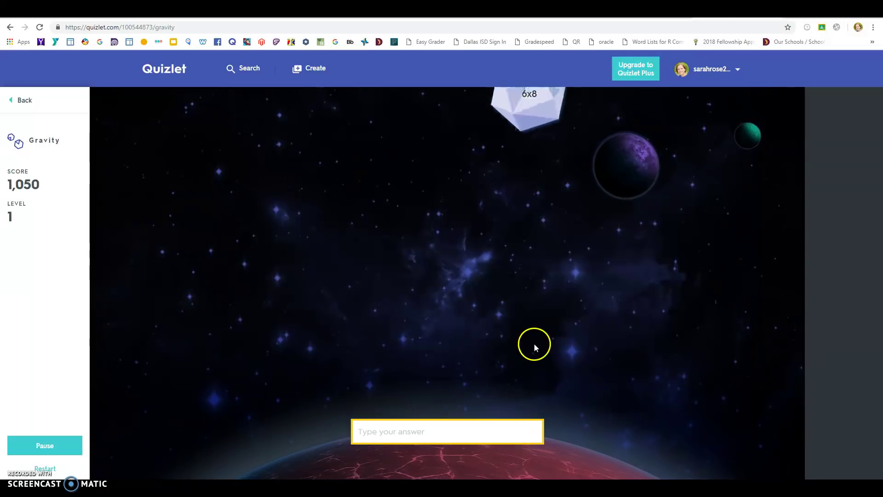
text(48)
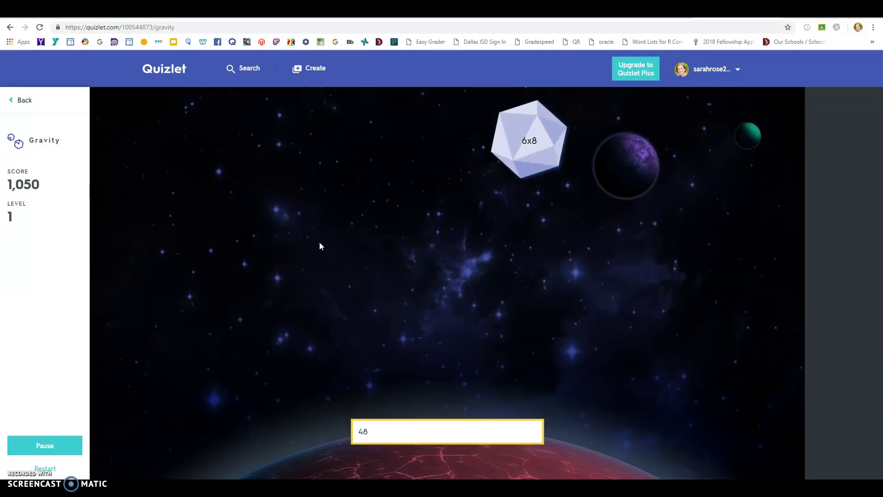
key(Return)
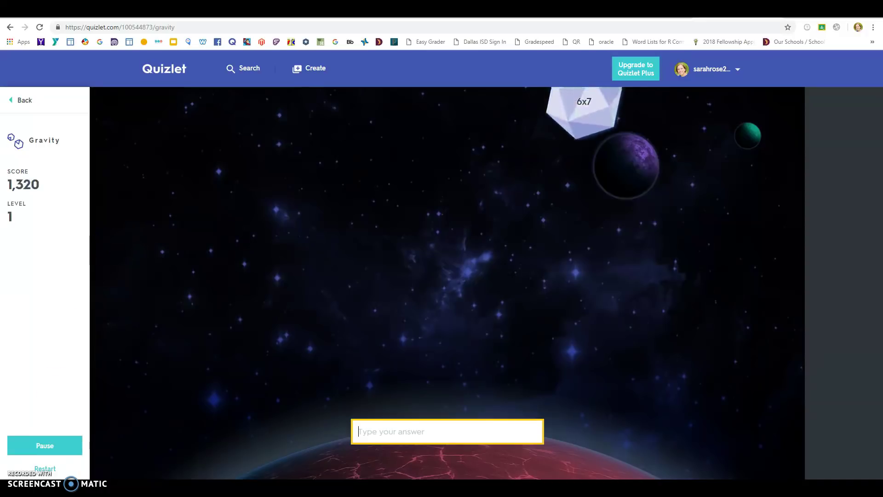
Pause Gravity and choose Log Out from the username dropdown in the header
click(55, 449)
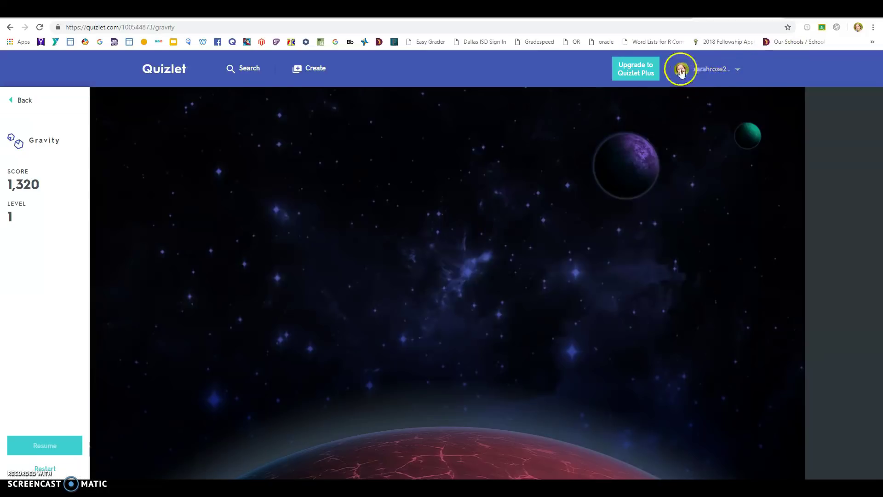
click(737, 71)
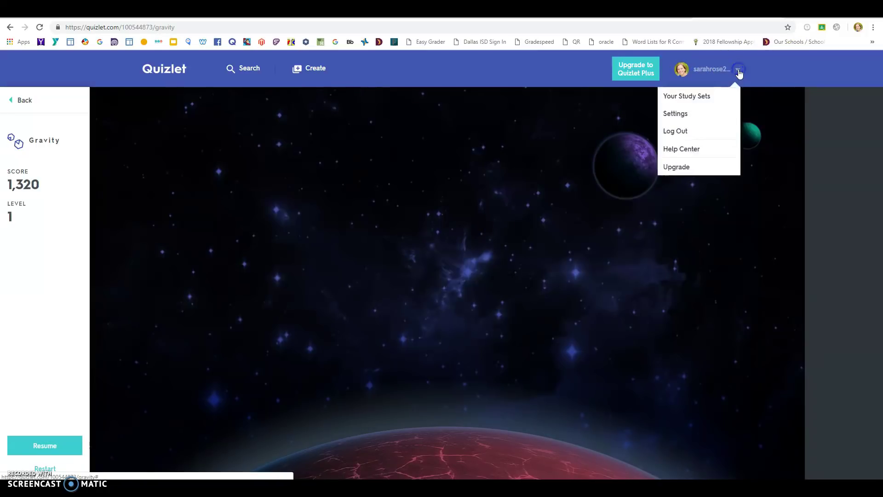
click(668, 137)
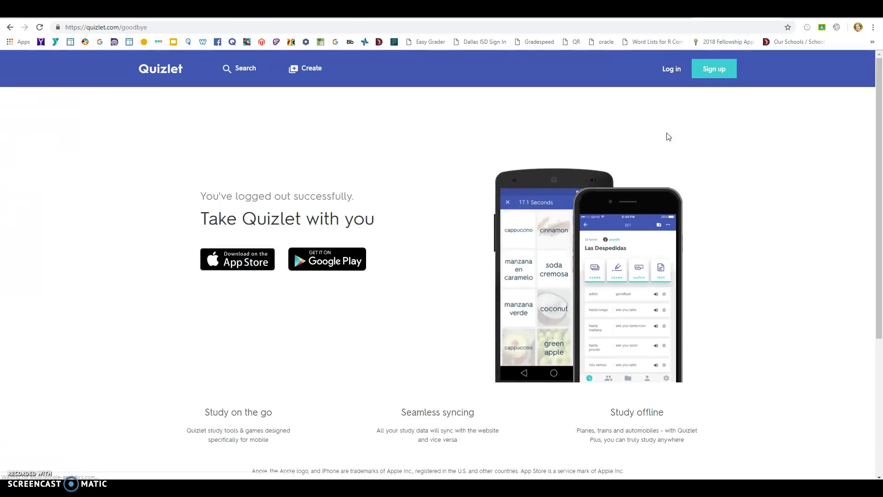
click(231, 307)
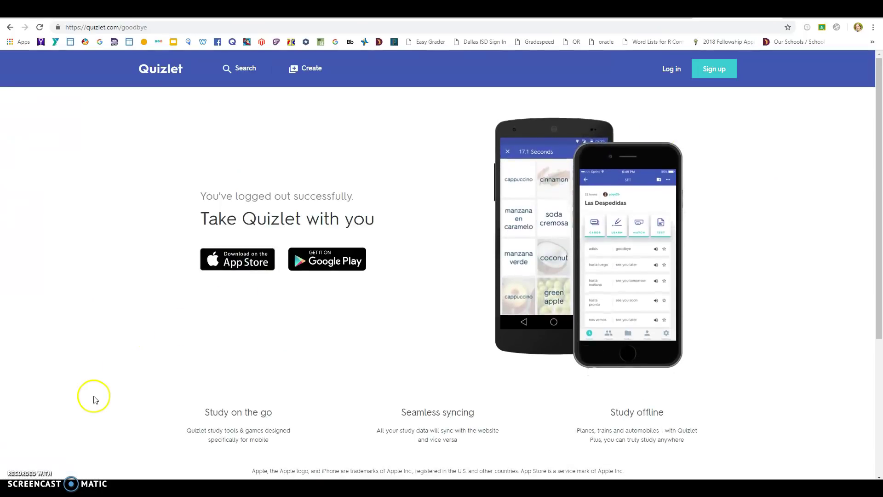